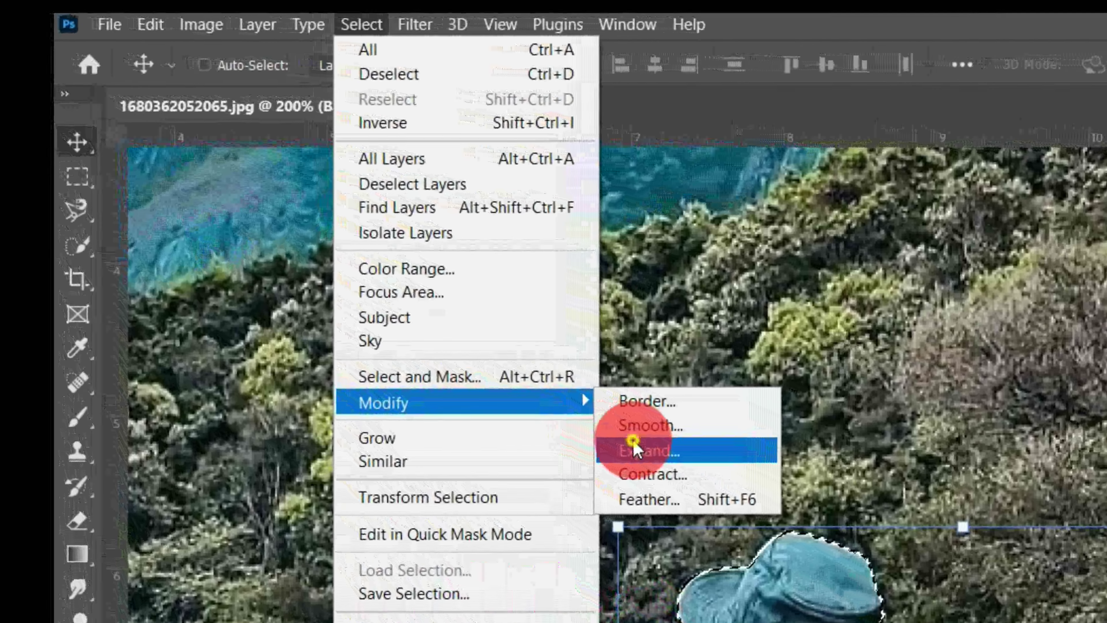
# Expand the hiker selection slightly outward and zoom out to see the whole image.
pyautogui.click(569, 410)
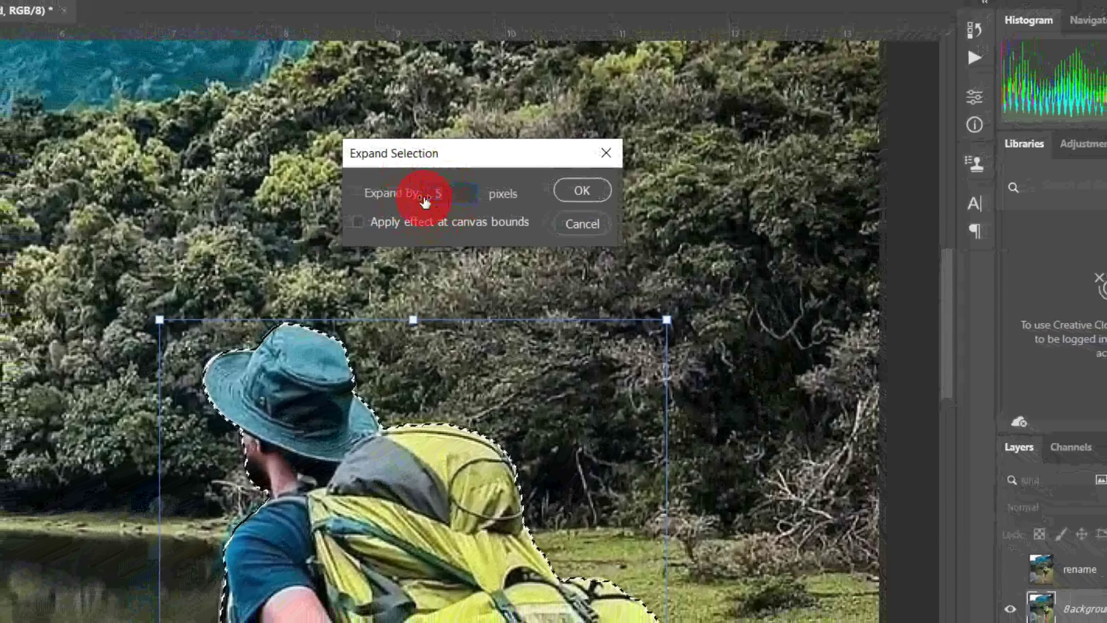
pyautogui.click(582, 190)
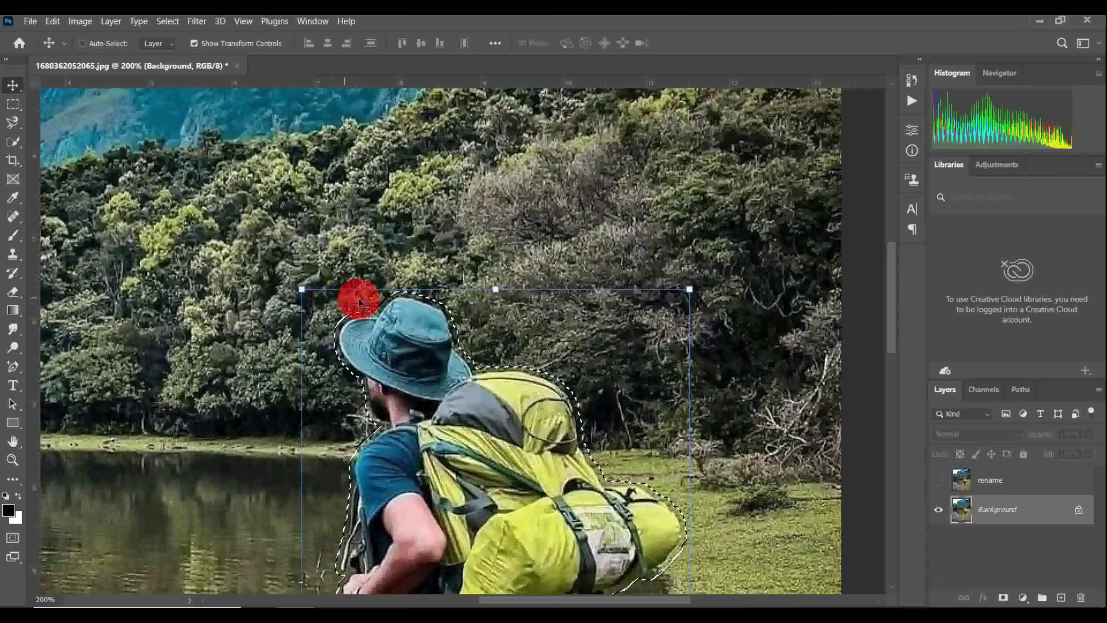
pyautogui.hotkey('ctrl', '-')
pyautogui.hotkey('ctrl', '-')
pyautogui.hotkey('ctrl', '-')
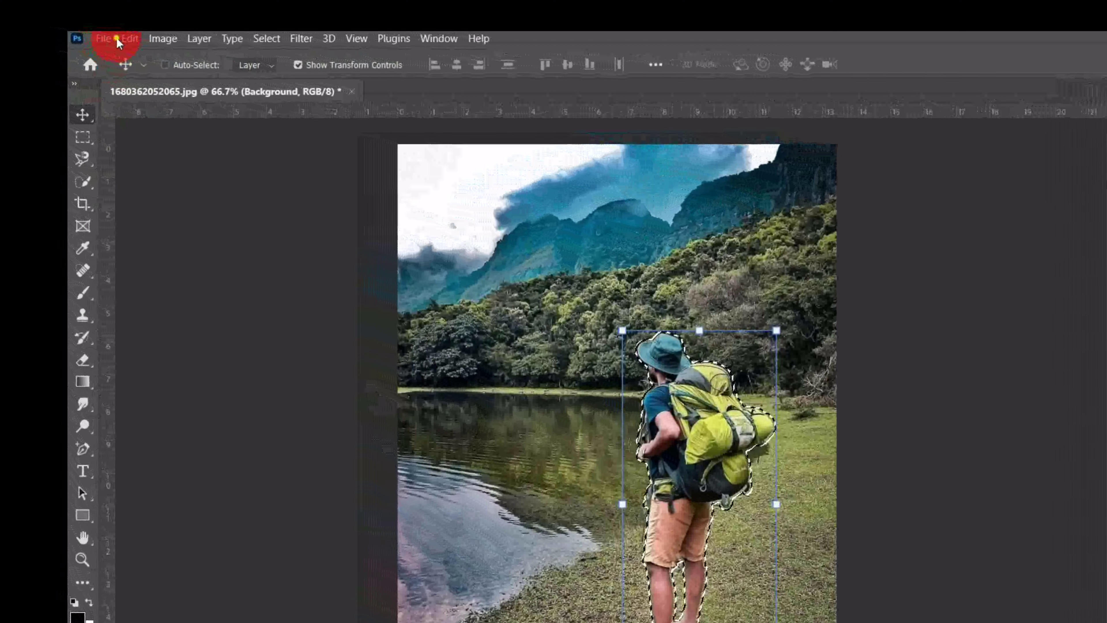
# Content-Aware Fill the hiker's area, with output set to a duplicate Background copy layer.
pyautogui.click(129, 38)
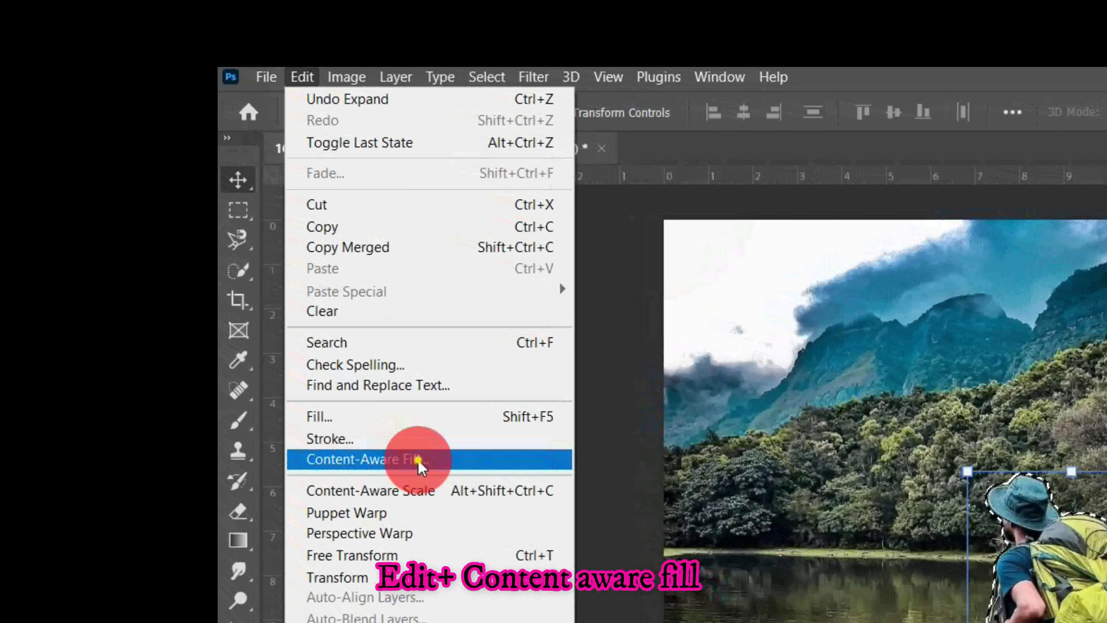
pyautogui.click(388, 438)
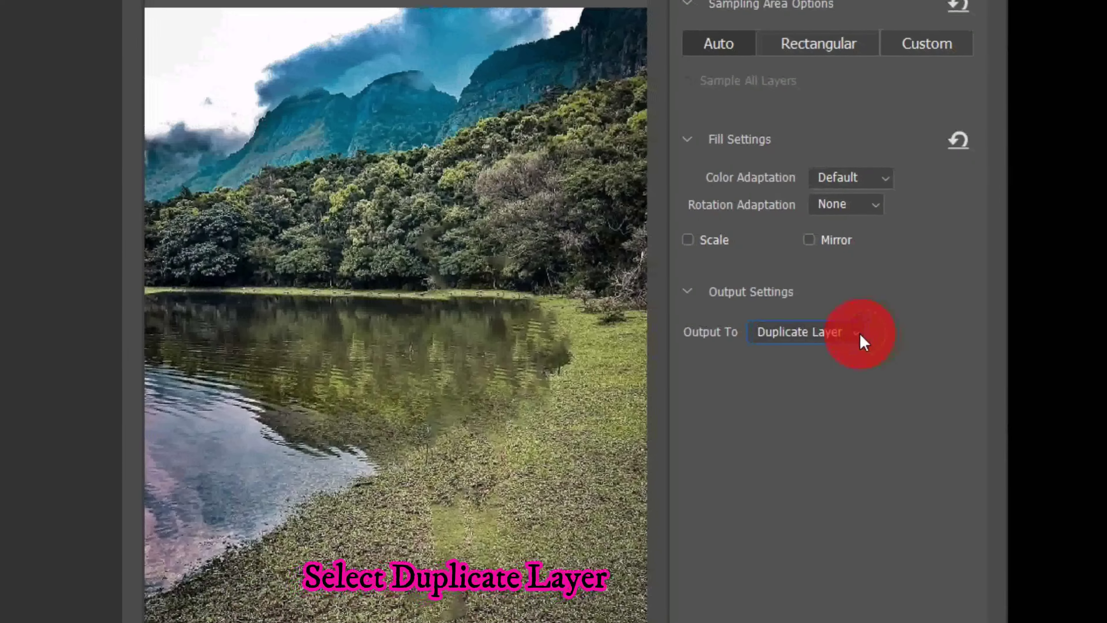
pyautogui.click(873, 333)
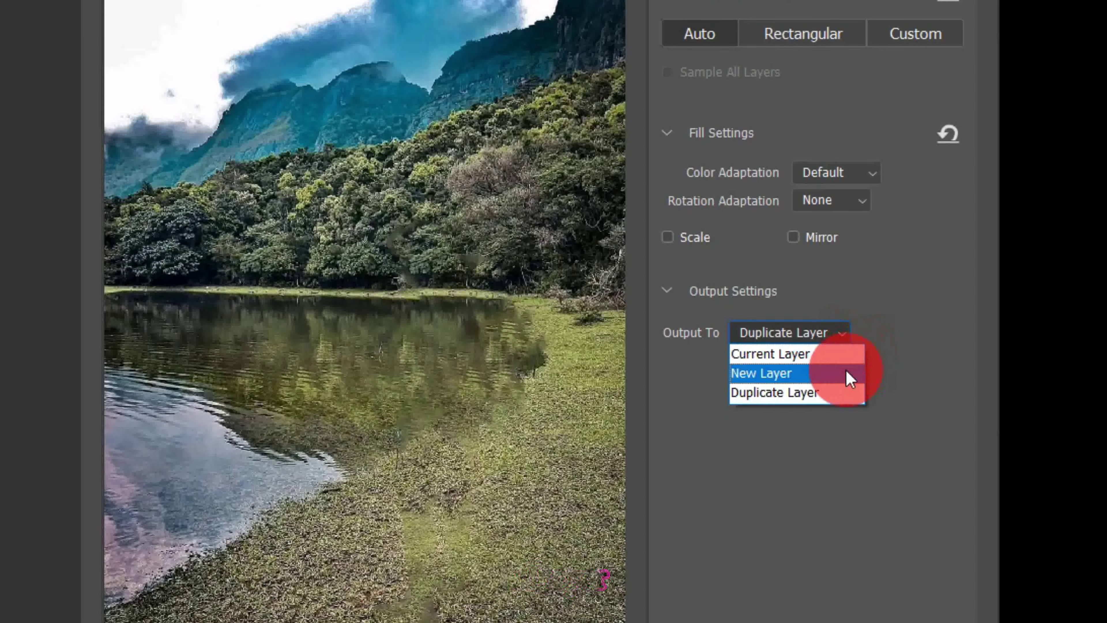
pyautogui.click(819, 395)
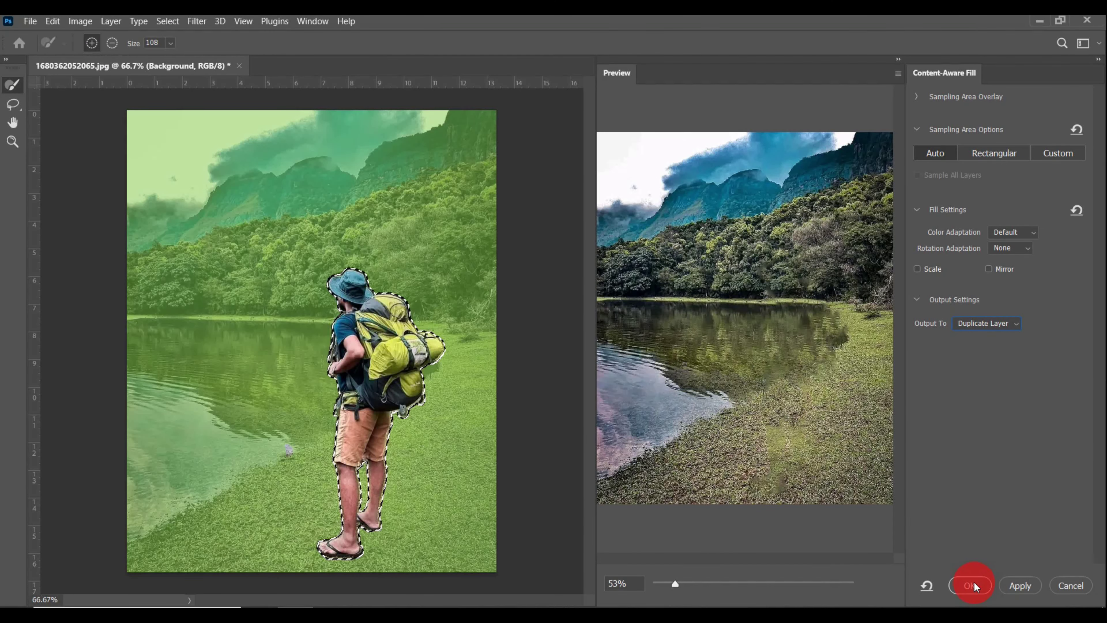
pyautogui.click(973, 581)
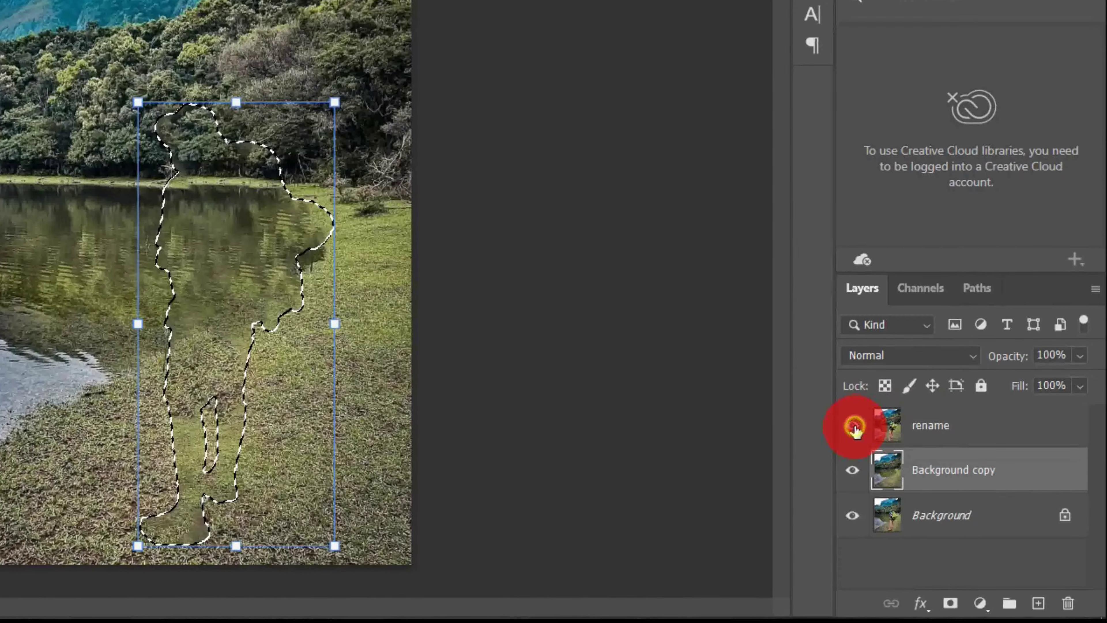
# Show only the rename layer, hide Background copy, and make rename the active layer.
pyautogui.click(872, 437)
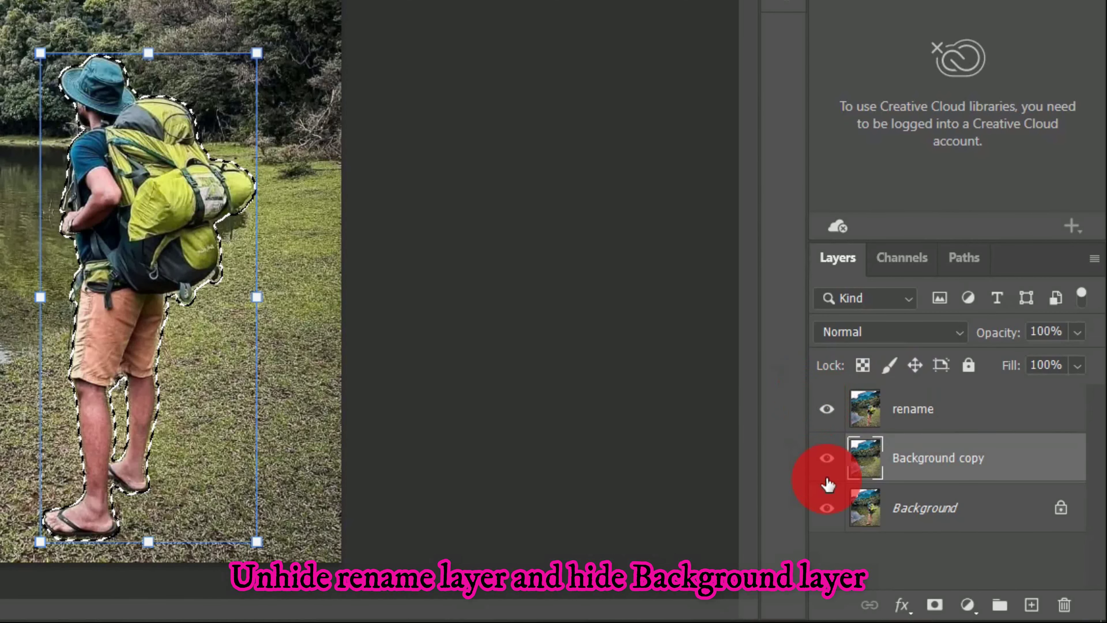
pyautogui.click(827, 457)
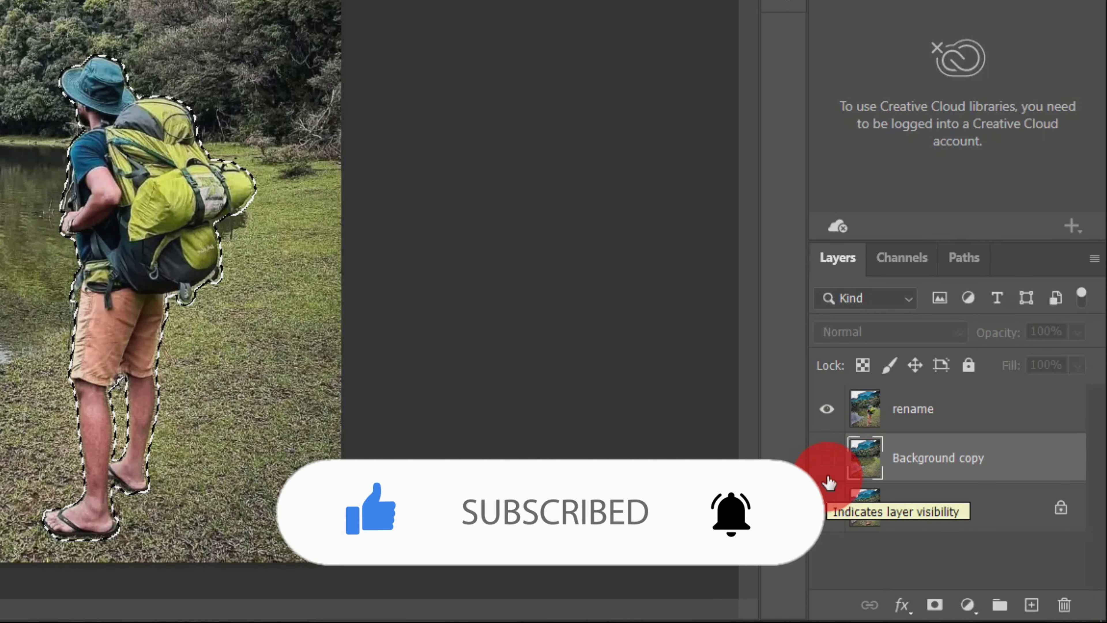
pyautogui.click(920, 412)
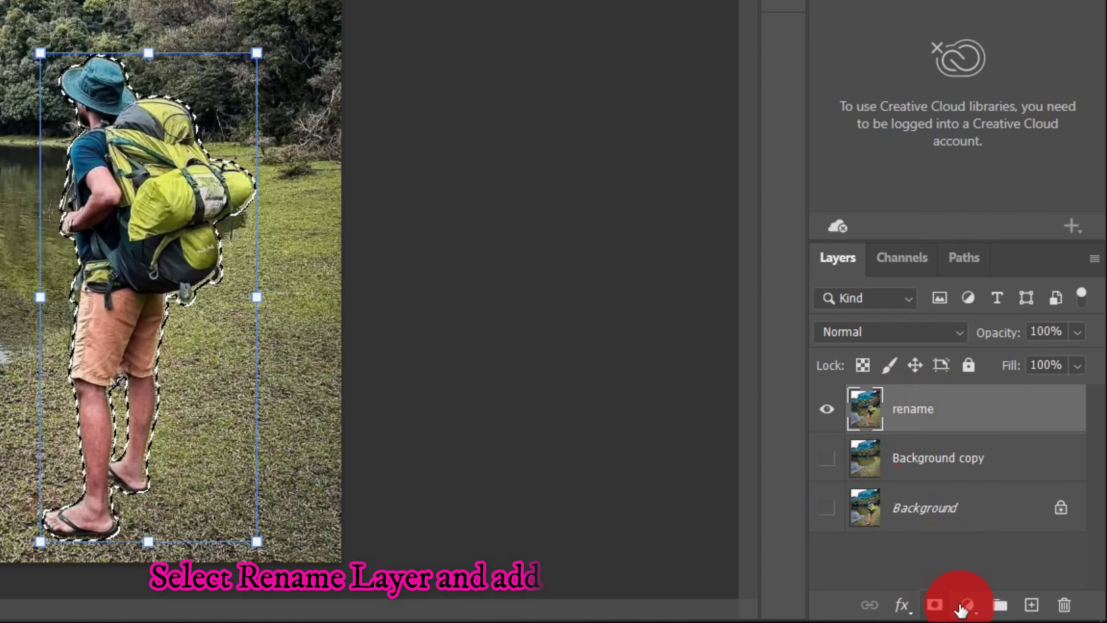
# Add a layer mask to the rename layer from the hiker selection.
pyautogui.click(933, 602)
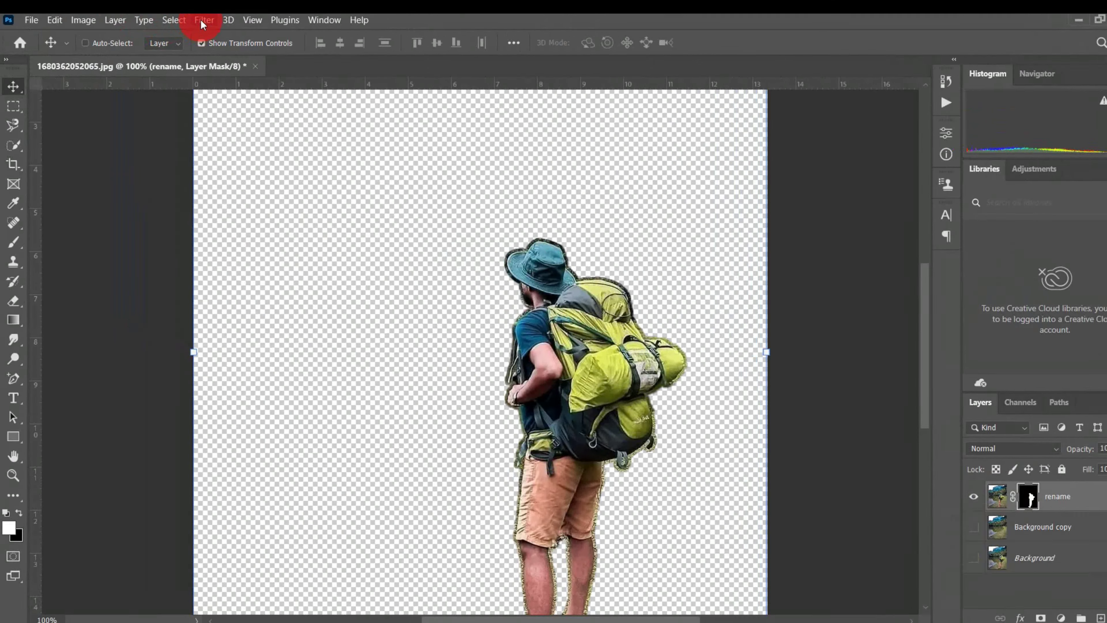
pyautogui.click(202, 21)
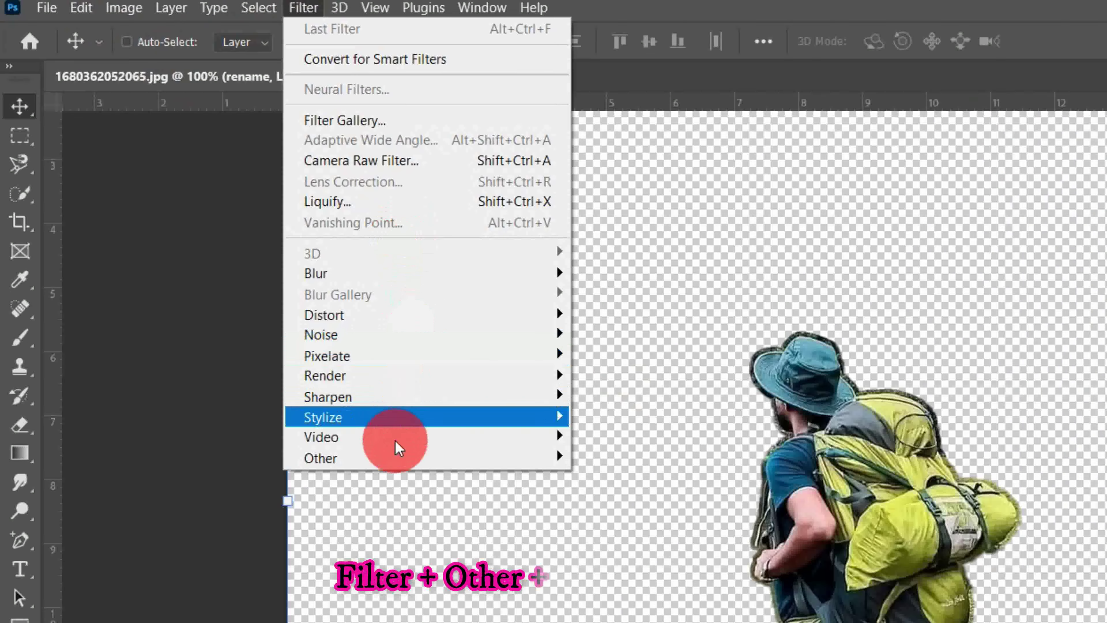
pyautogui.moveTo(424, 458)
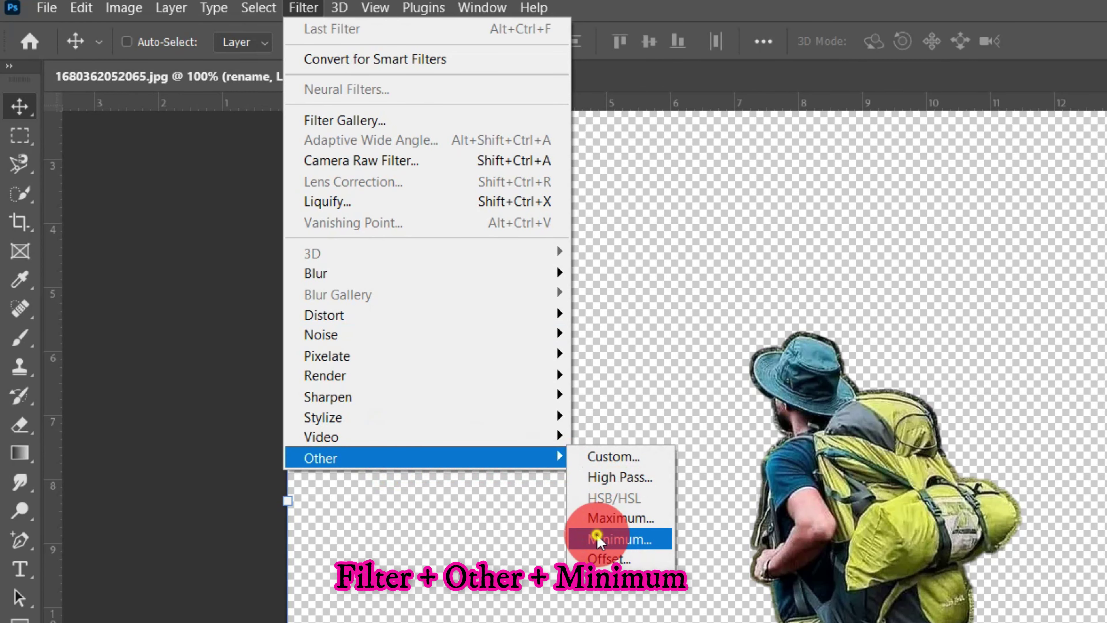
# Tighten the hiker's layer mask with a 4.8-pixel Minimum filter.
pyautogui.click(616, 538)
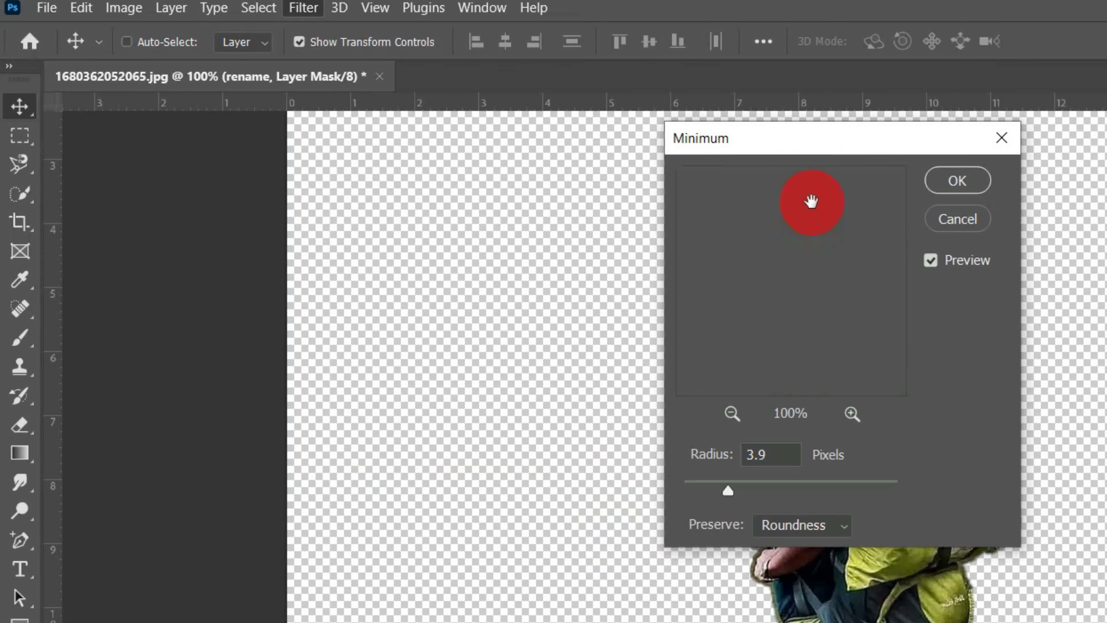
pyautogui.moveTo(811, 138); pyautogui.dragTo(419, 238)
pyautogui.moveTo(365, 401)
pyautogui.mouseDown()
pyautogui.moveTo(444, 430)
pyautogui.moveTo(452, 502)
pyautogui.moveTo(353, 445)
pyautogui.moveTo(395, 391)
pyautogui.moveTo(392, 370)
pyautogui.moveTo(390, 389)
pyautogui.mouseUp()
pyautogui.moveTo(335, 591)
pyautogui.mouseDown()
pyautogui.moveTo(378, 593)
pyautogui.moveTo(363, 601)
pyautogui.moveTo(344, 584)
pyautogui.mouseUp()
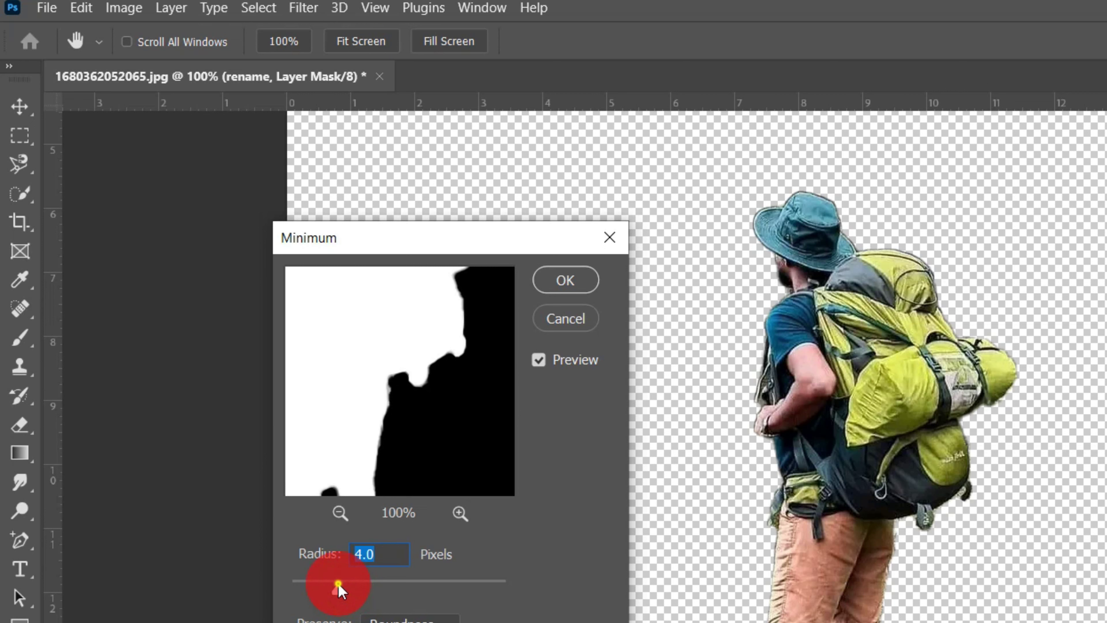
pyautogui.moveTo(339, 590); pyautogui.dragTo(350, 591)
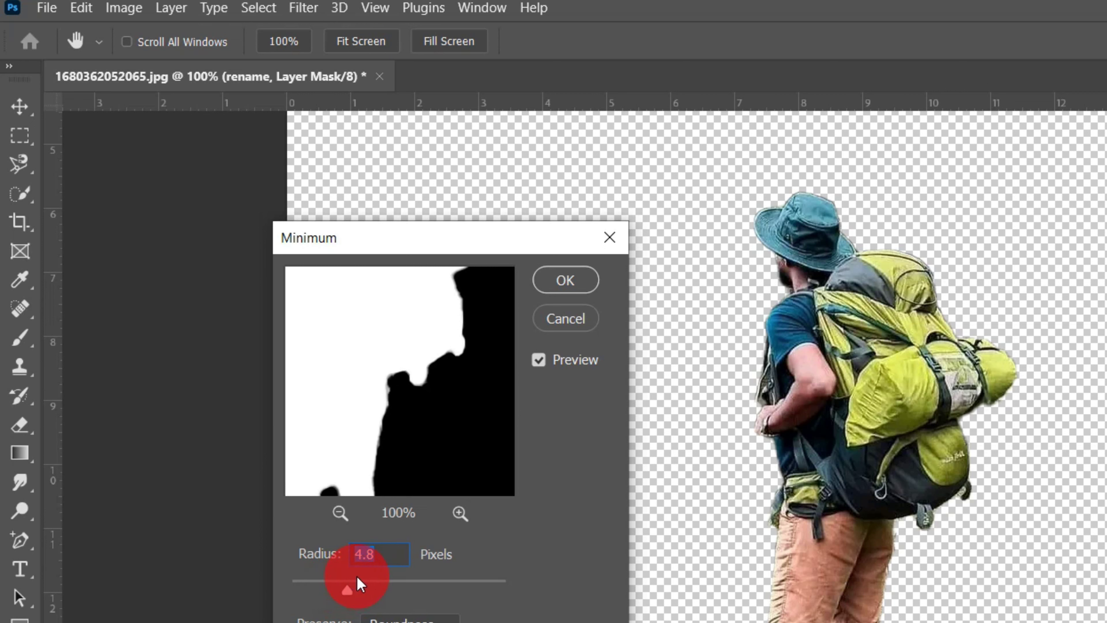
pyautogui.click(557, 276)
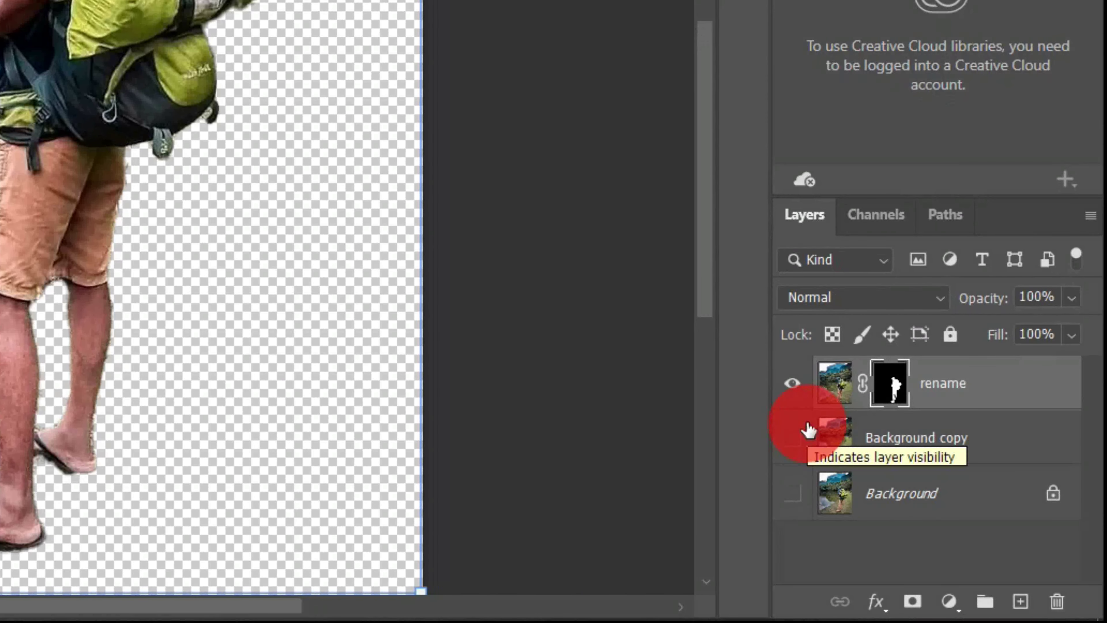
# Select the Background copy layer and make the original Background layer visible again.
pyautogui.click(808, 429)
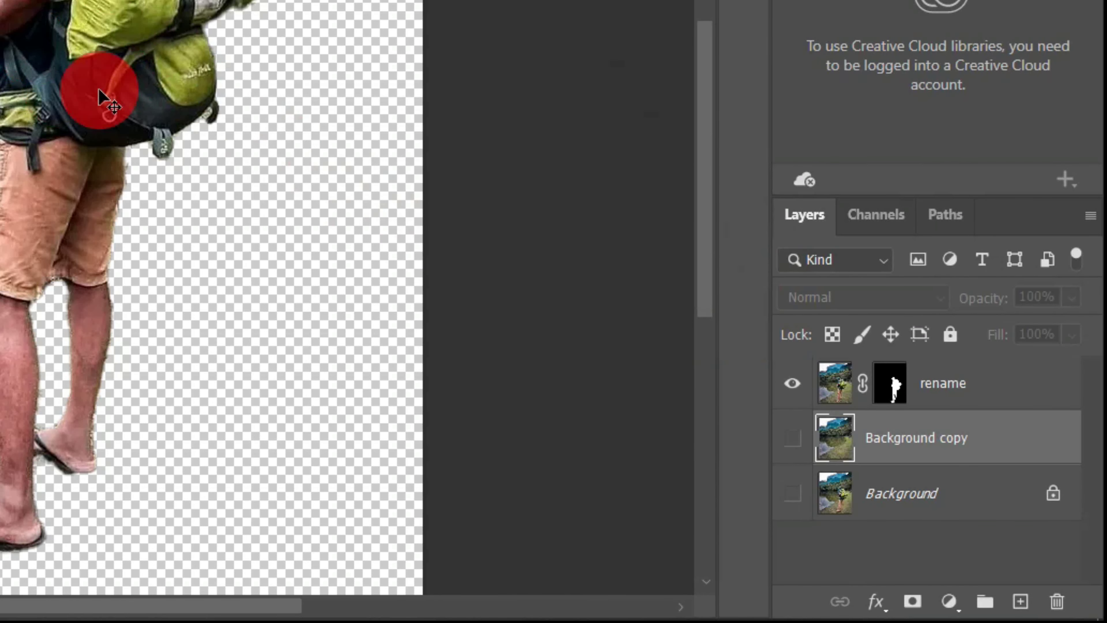
pyautogui.click(794, 493)
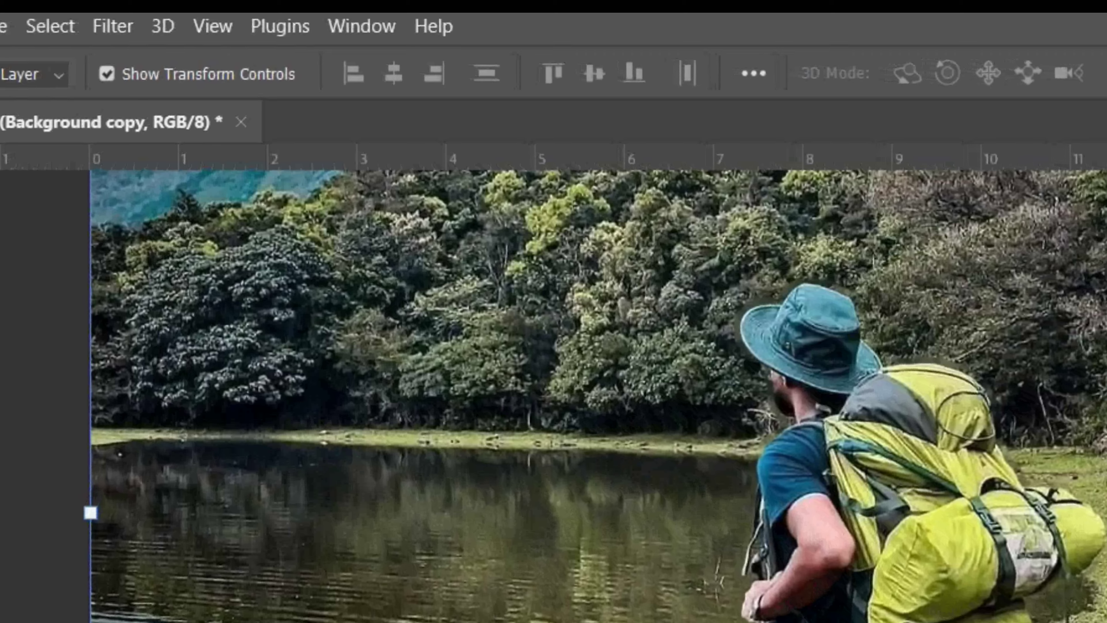
# Zoom out and launch the Blur Gallery Tilt-Shift blur on the Background copy.
pyautogui.hotkey('ctrl', '-')
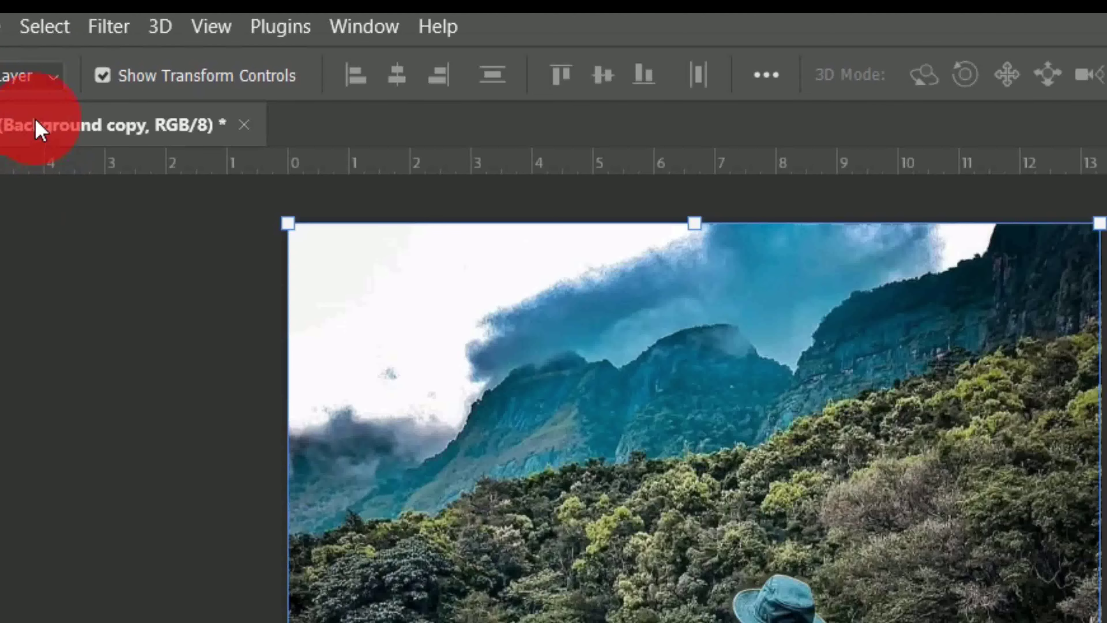
pyautogui.click(105, 27)
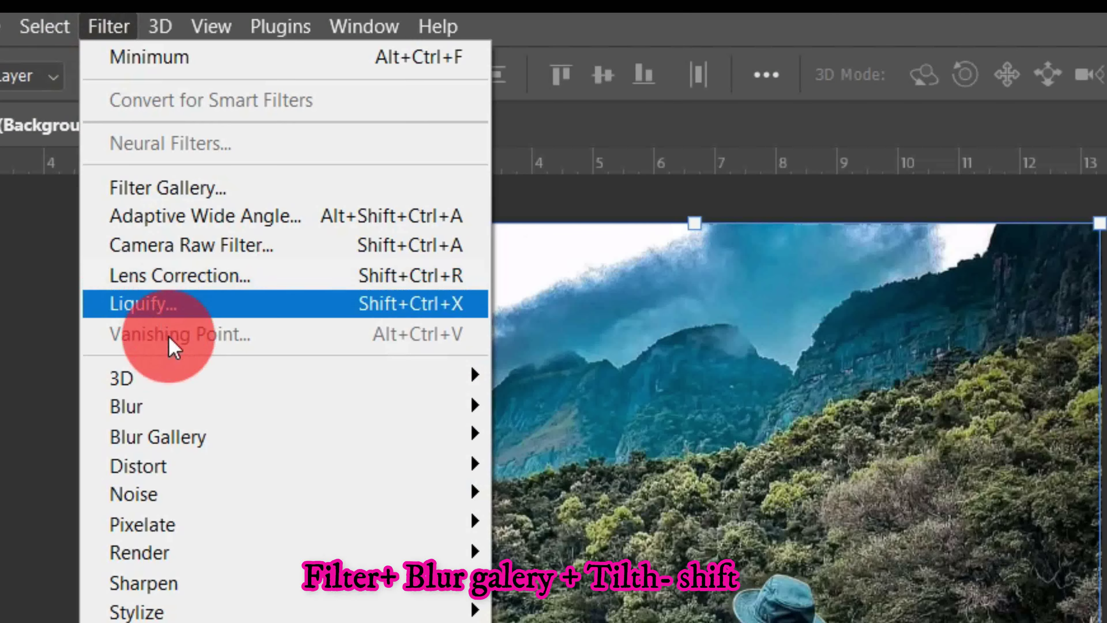
pyautogui.moveTo(158, 437)
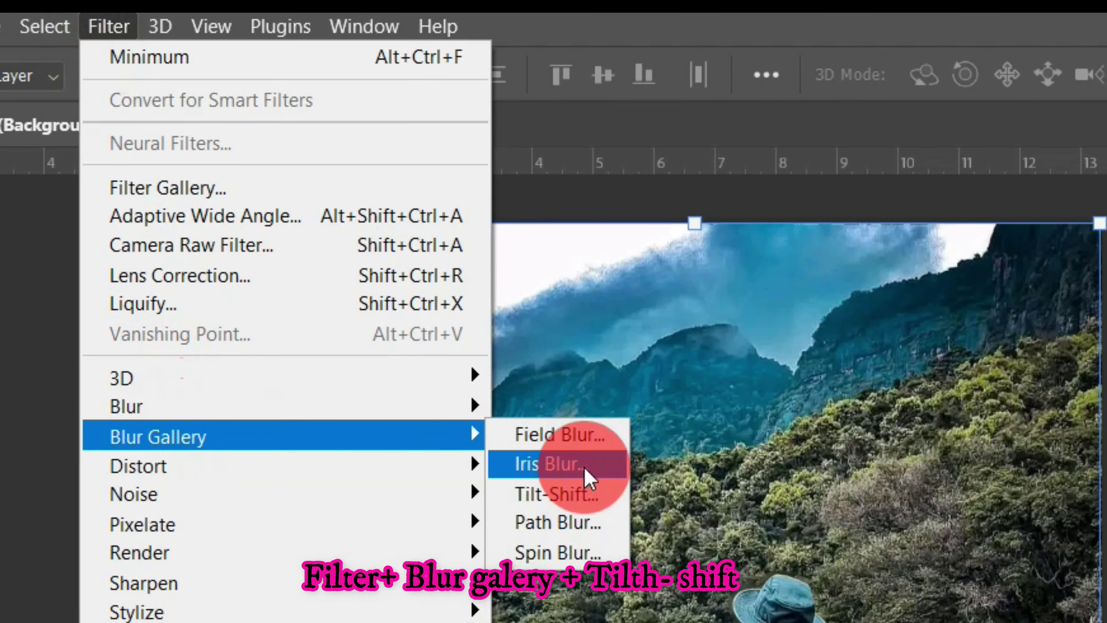
pyautogui.click(562, 494)
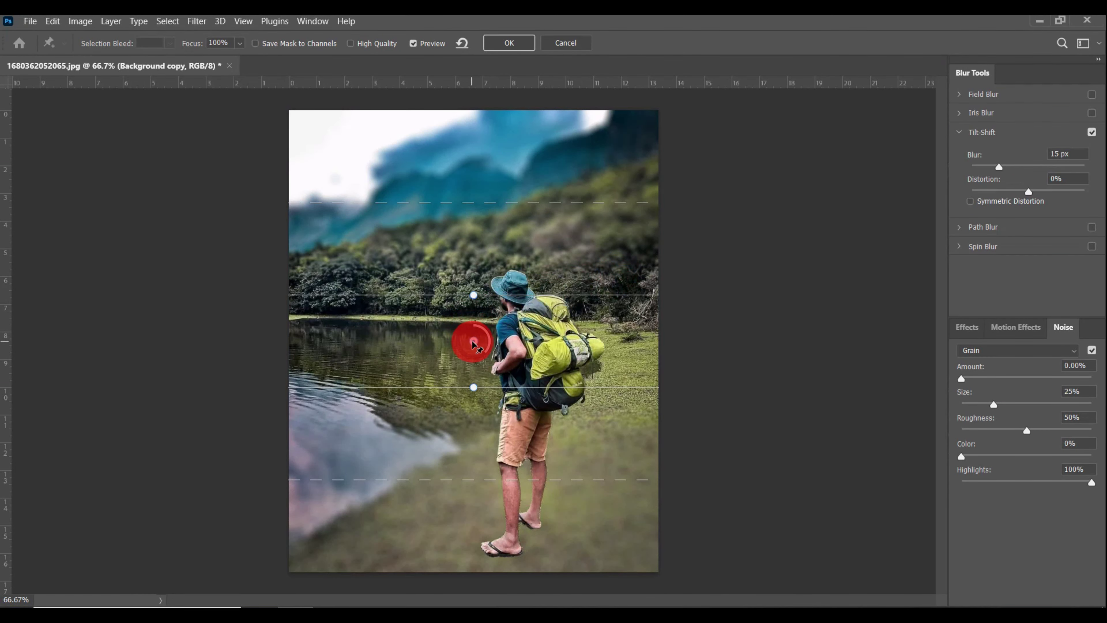
# Move the tilt-shift focus band down onto the lower grass and set blur to 8 px.
pyautogui.moveTo(474, 343)
pyautogui.mouseDown()
pyautogui.moveTo(475, 558)
pyautogui.moveTo(472, 549)
pyautogui.mouseUp()
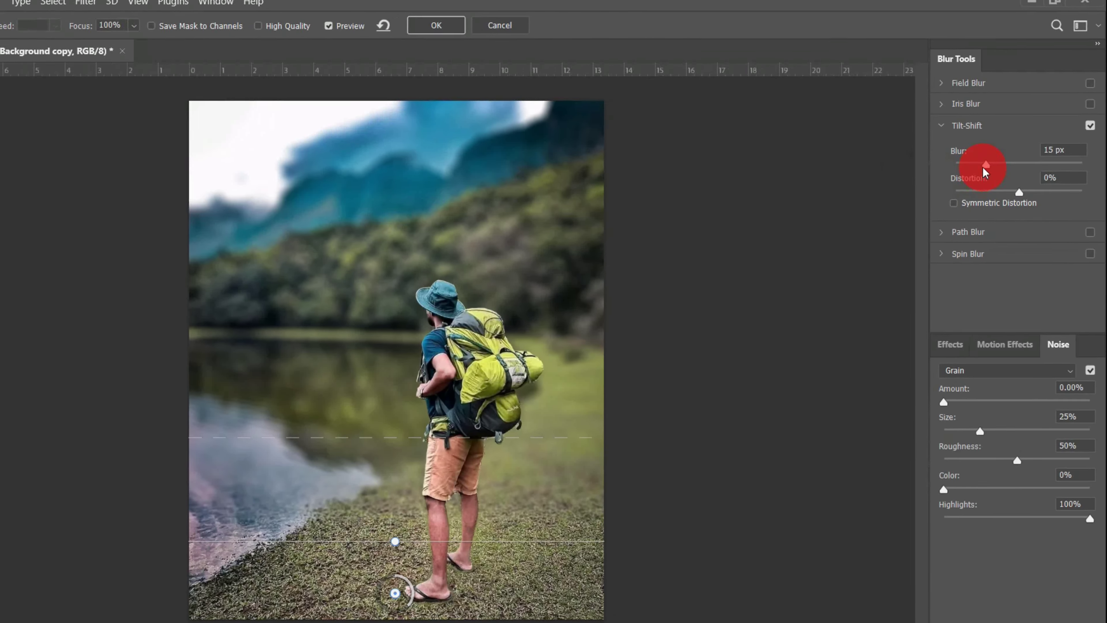
pyautogui.moveTo(986, 166); pyautogui.dragTo(1036, 165)
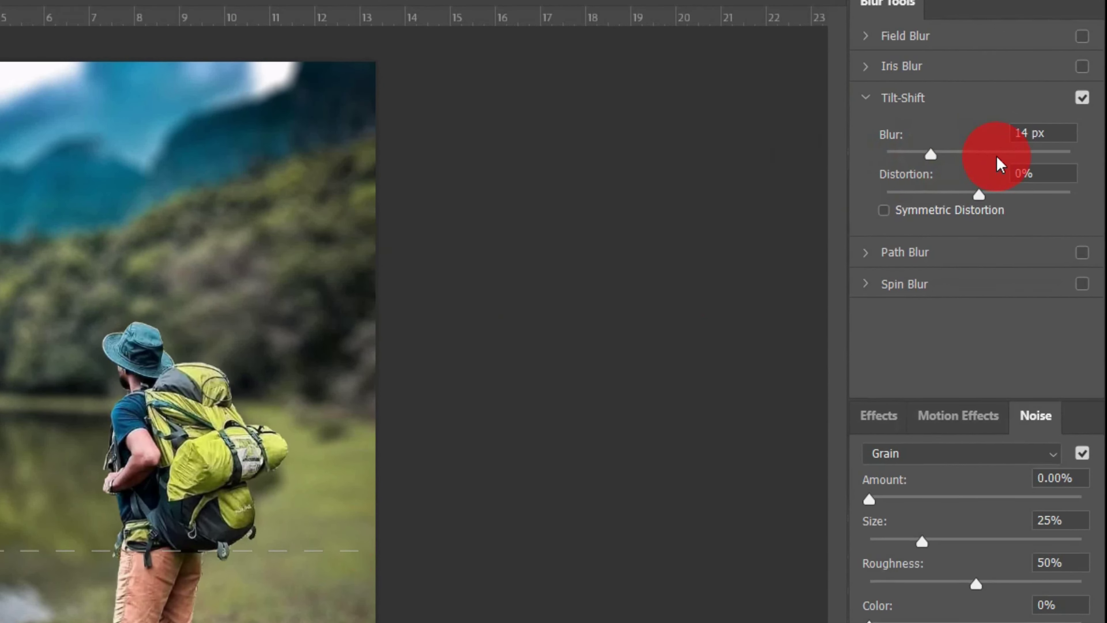
pyautogui.moveTo(1004, 153); pyautogui.dragTo(914, 157)
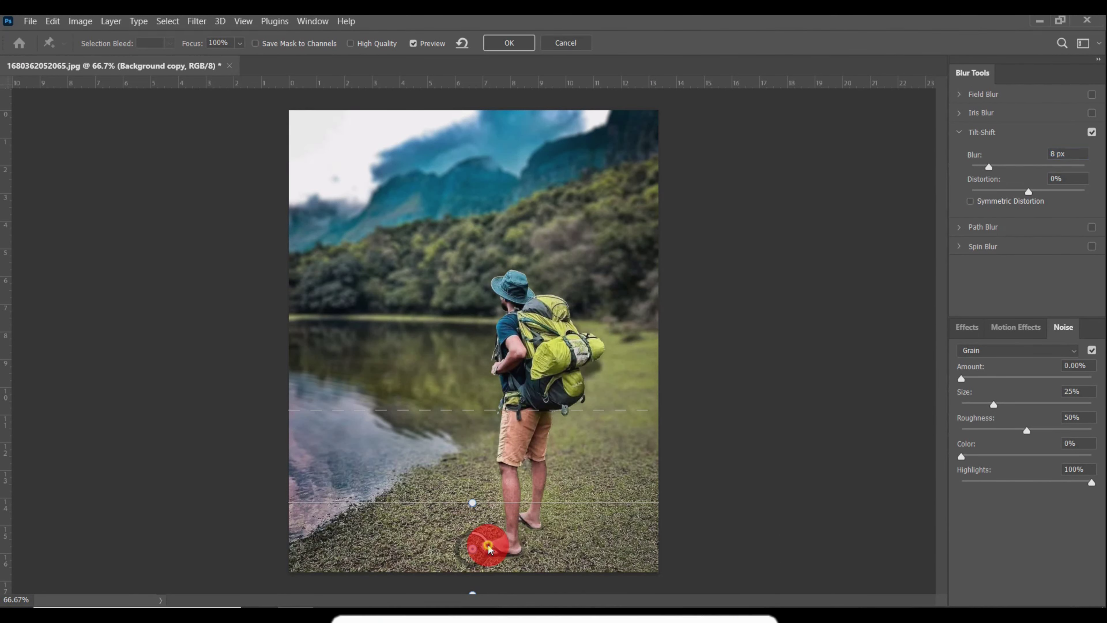
pyautogui.moveTo(488, 545); pyautogui.dragTo(490, 549)
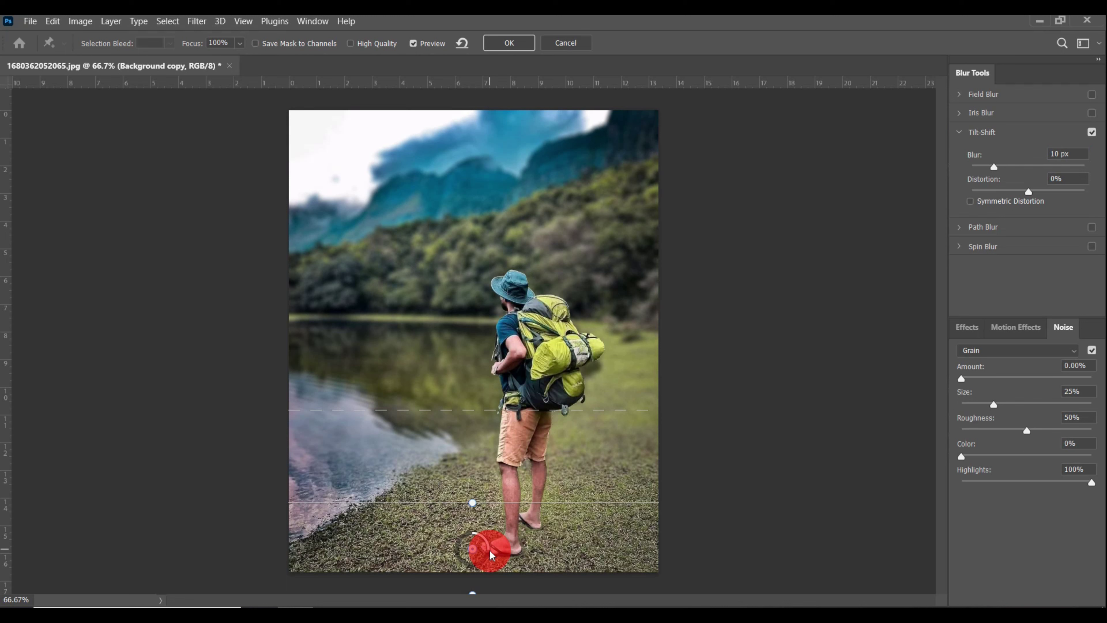
pyautogui.moveTo(490, 550); pyautogui.dragTo(490, 544)
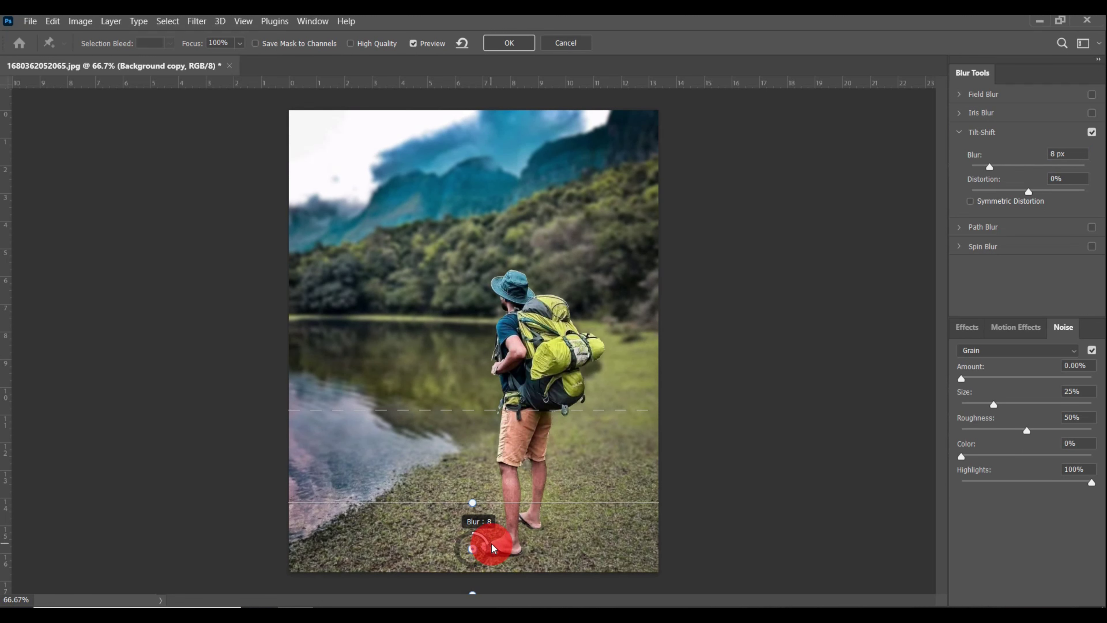
# Fine-tune the focus band and upper blur transition around the hiker's feet.
pyautogui.moveTo(588, 452); pyautogui.dragTo(586, 465)
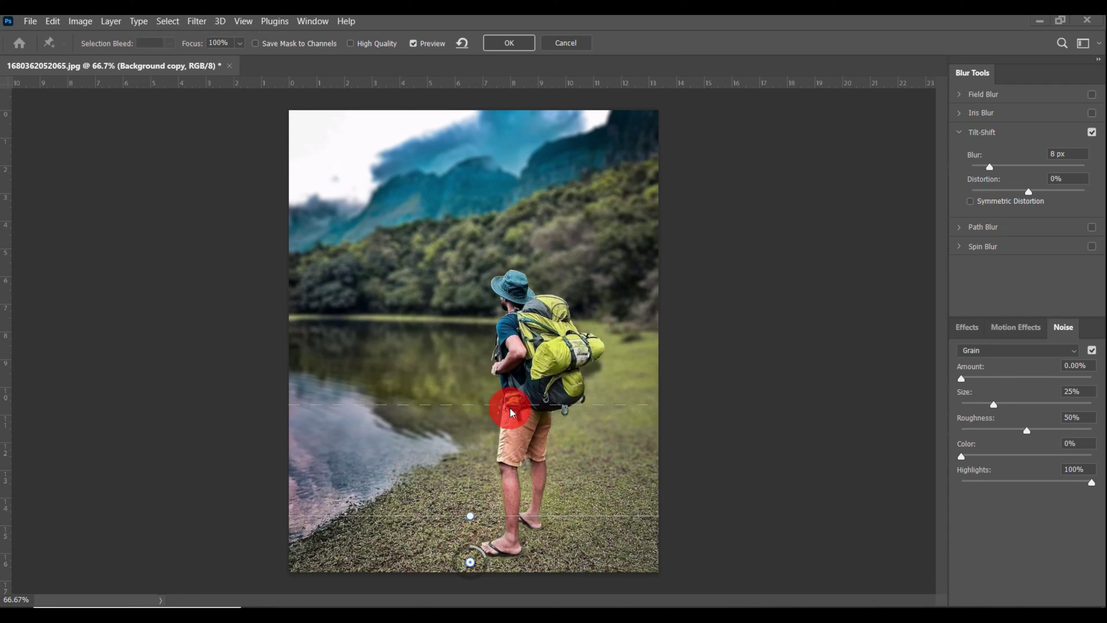
pyautogui.moveTo(490, 403); pyautogui.dragTo(484, 482)
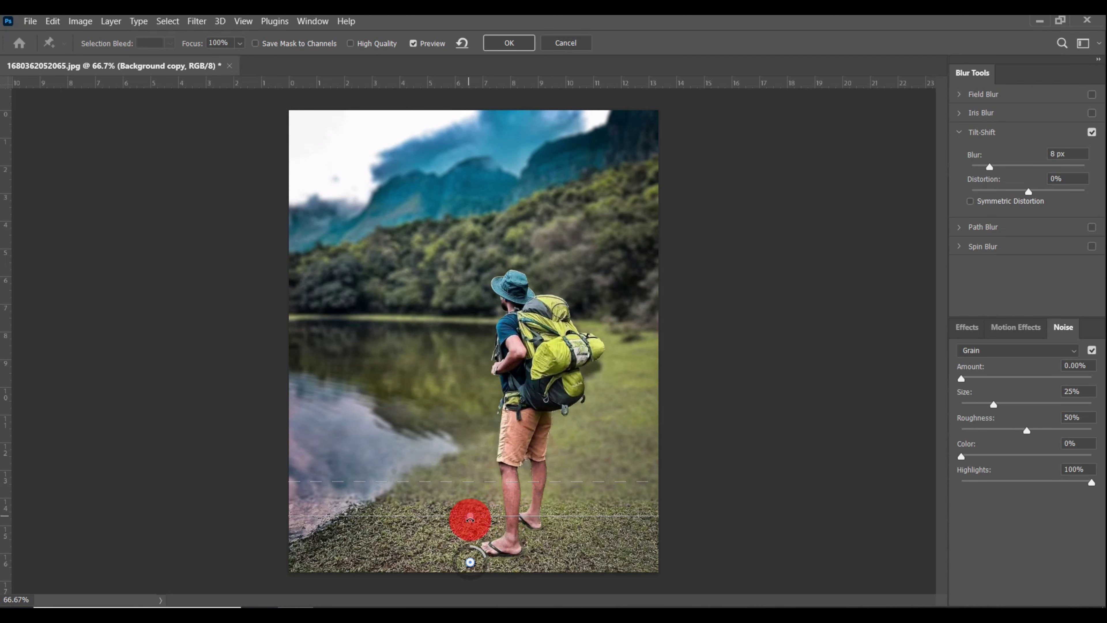
pyautogui.moveTo(472, 562); pyautogui.dragTo(473, 558)
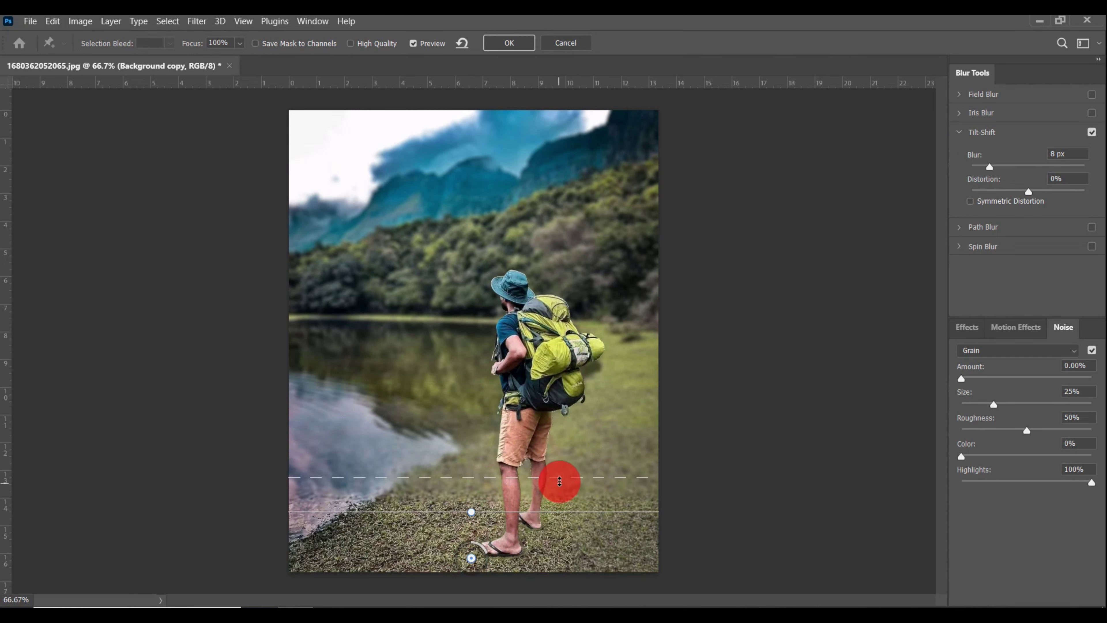
pyautogui.moveTo(560, 475); pyautogui.dragTo(560, 465)
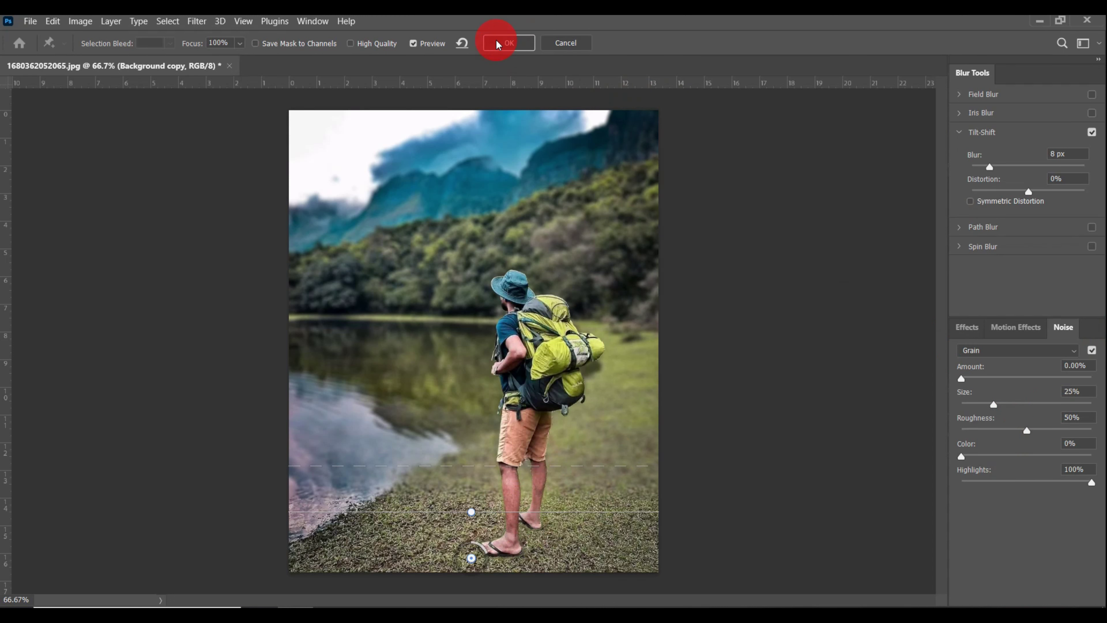
# Commit the 8 px Tilt-Shift blur as a smart filter on Background copy.
pyautogui.click(515, 42)
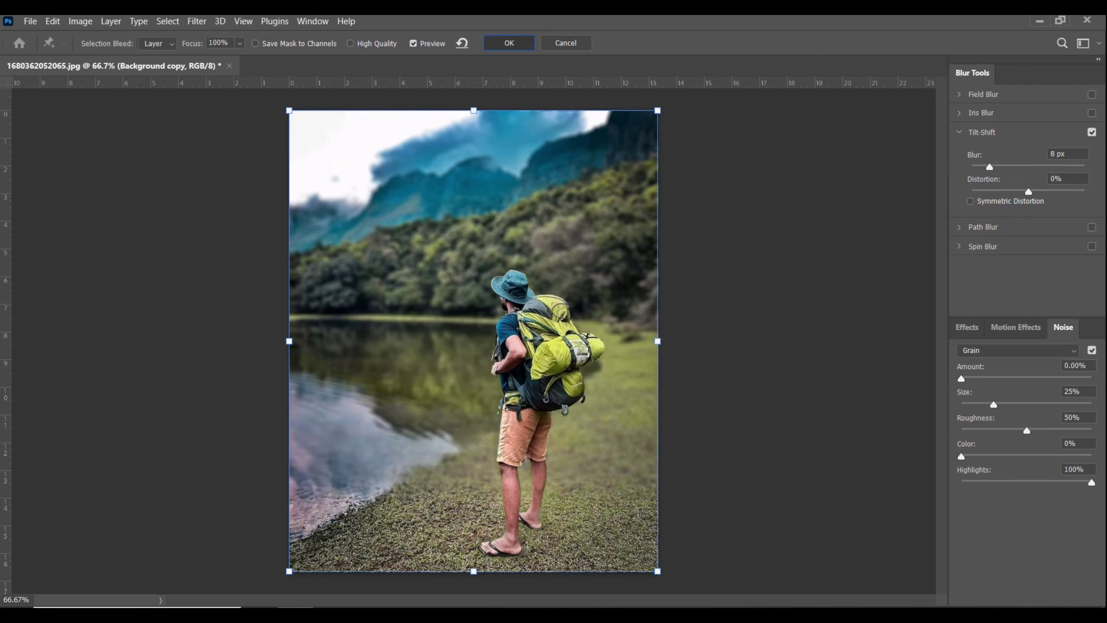